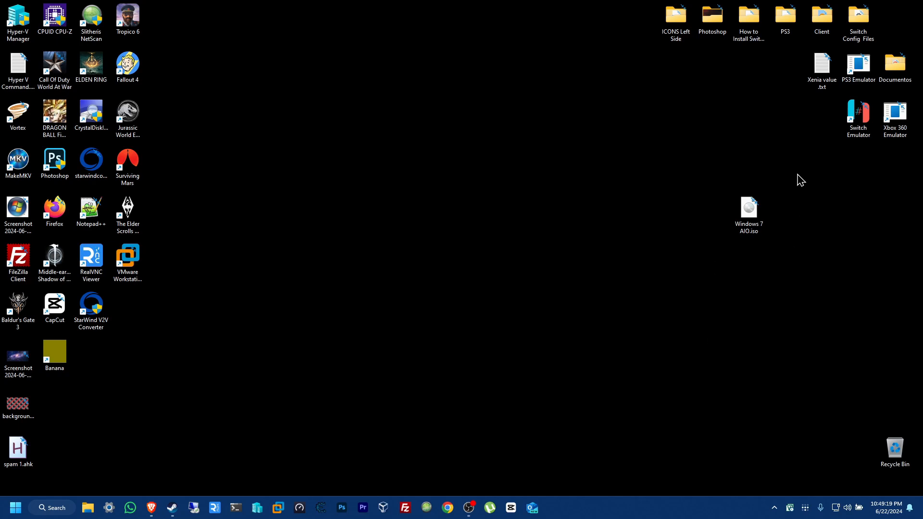
left_click_drag(793, 166, 736, 285)
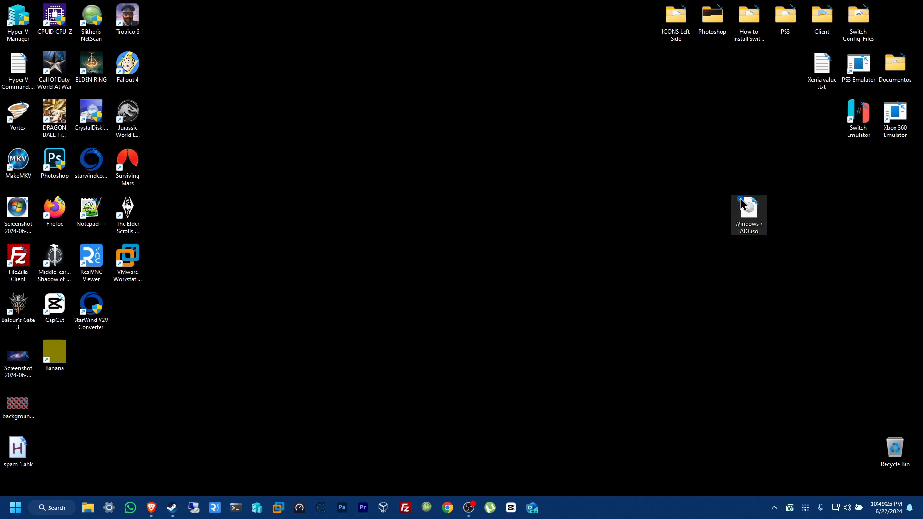
left_click(720, 170)
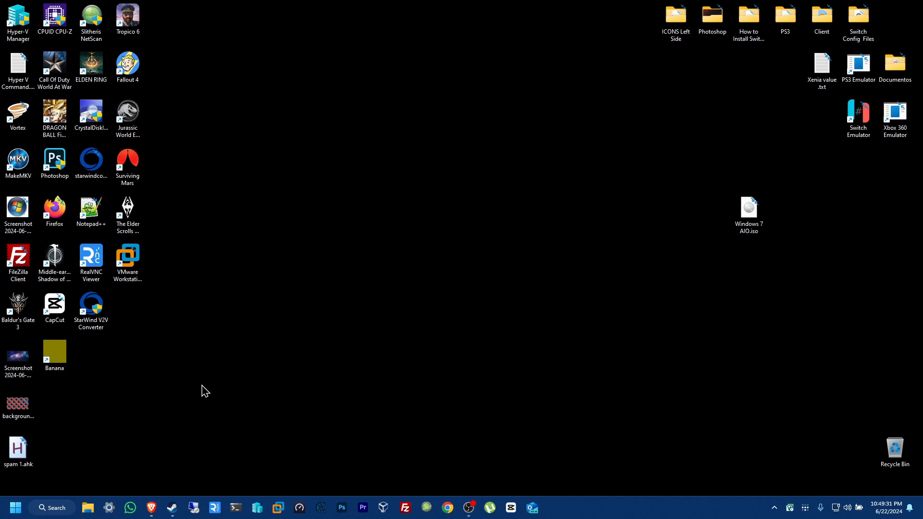
Switch to the Proxmox page in Brave, expand the PVES node and view the summary of the TrueNas virtual machine
left_click(152, 508)
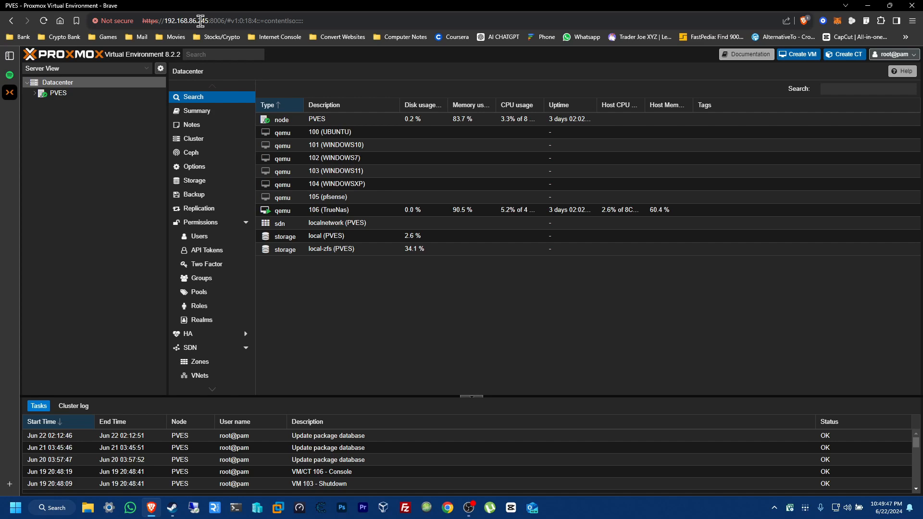
left_click(68, 96)
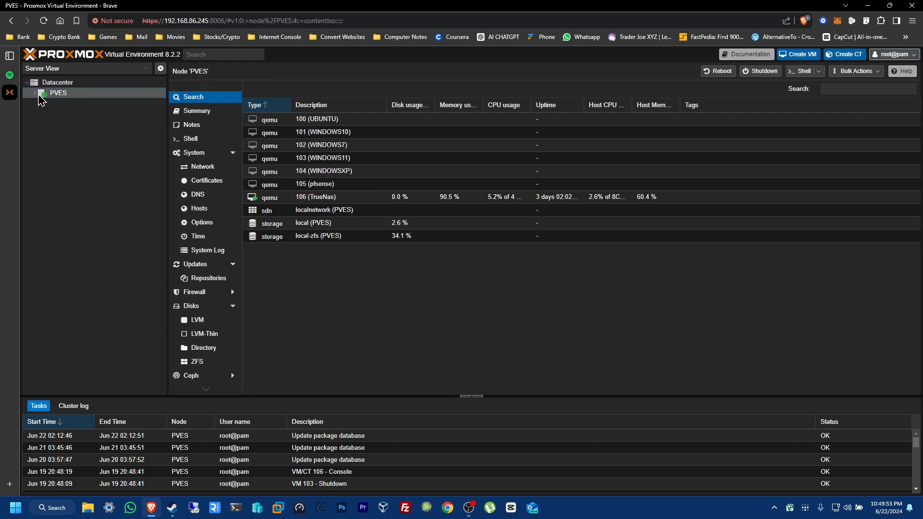
left_click(35, 94)
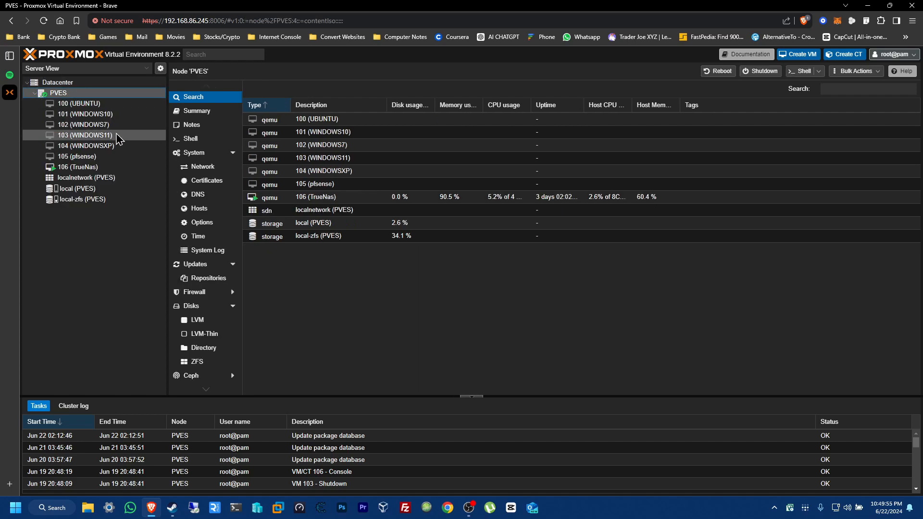
left_click(121, 167)
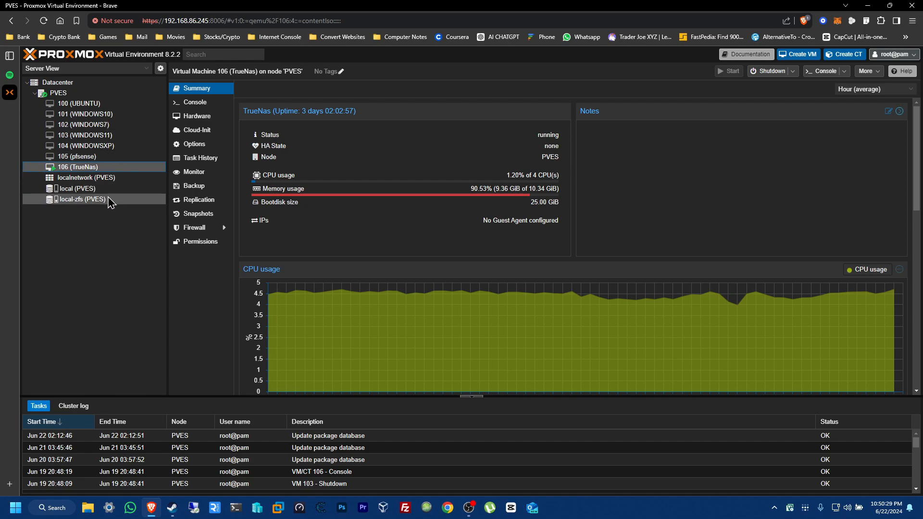
Upload Windows 7 AIO.iso from the Desktop to the ISO images of the local (PVES) storage
left_click(72, 189)
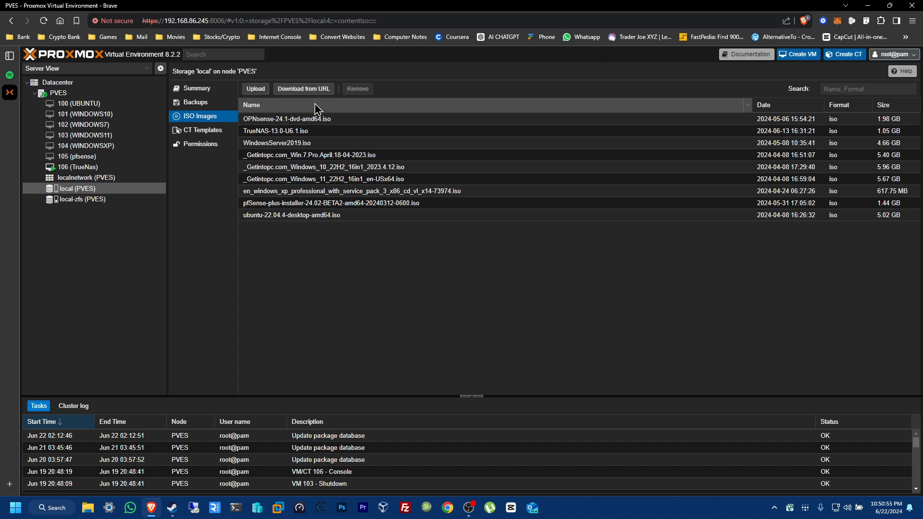
left_click(259, 93)
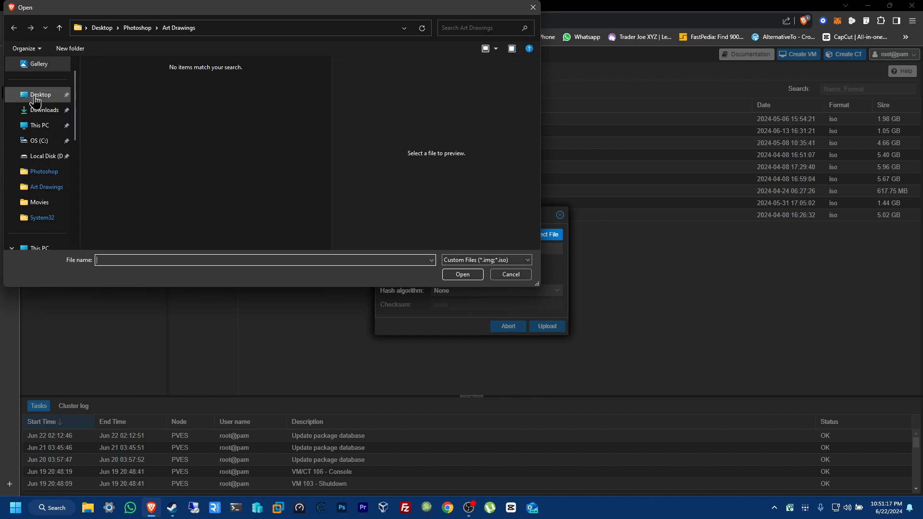
left_click(35, 99)
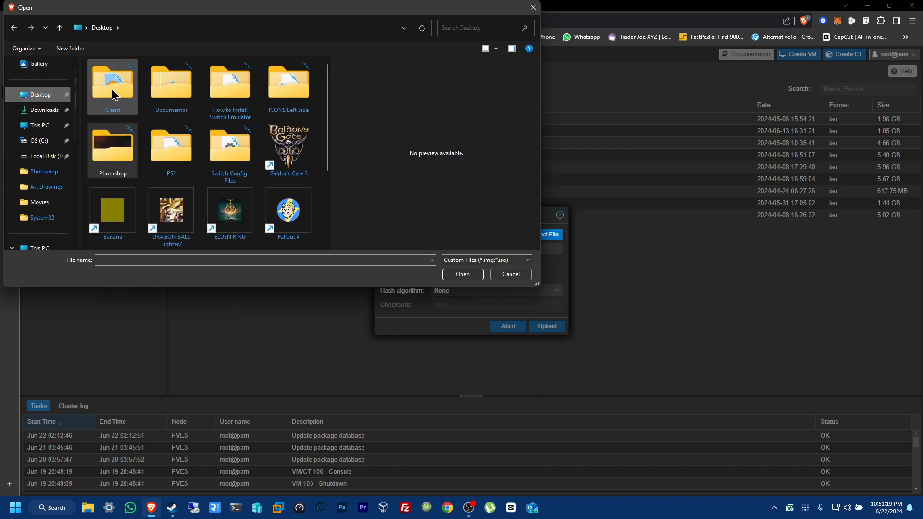
scroll(257, 132, "down", 2)
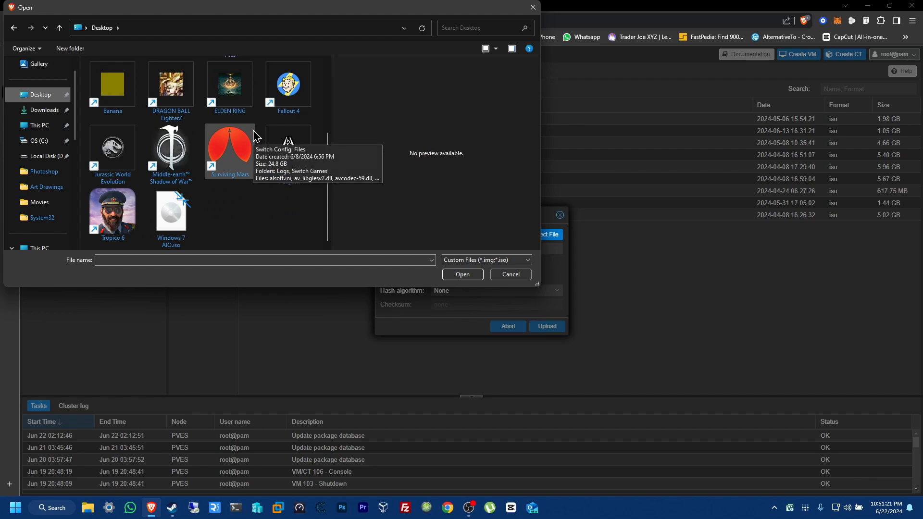
left_click(172, 228)
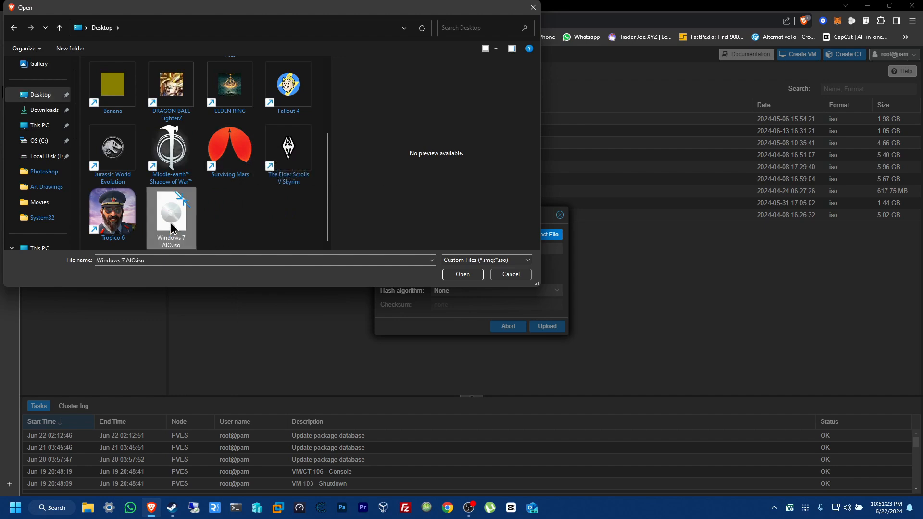
left_click(462, 274)
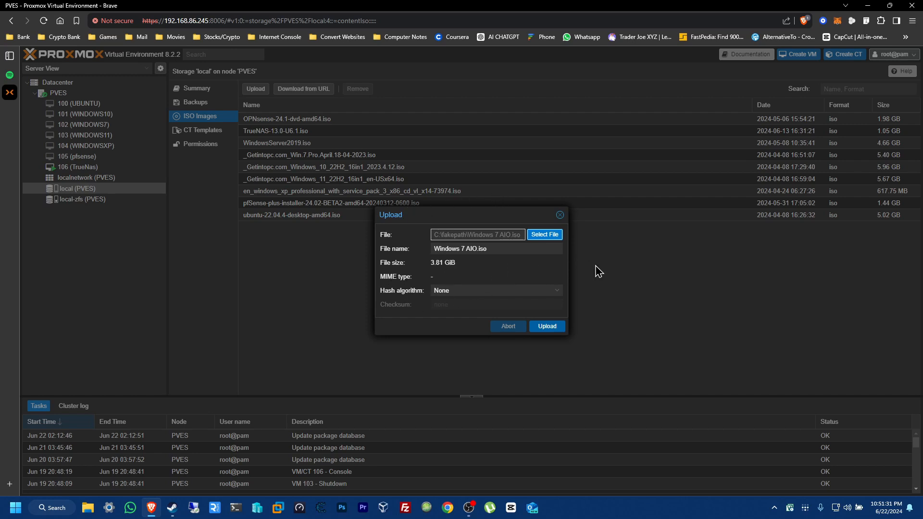
left_click(546, 327)
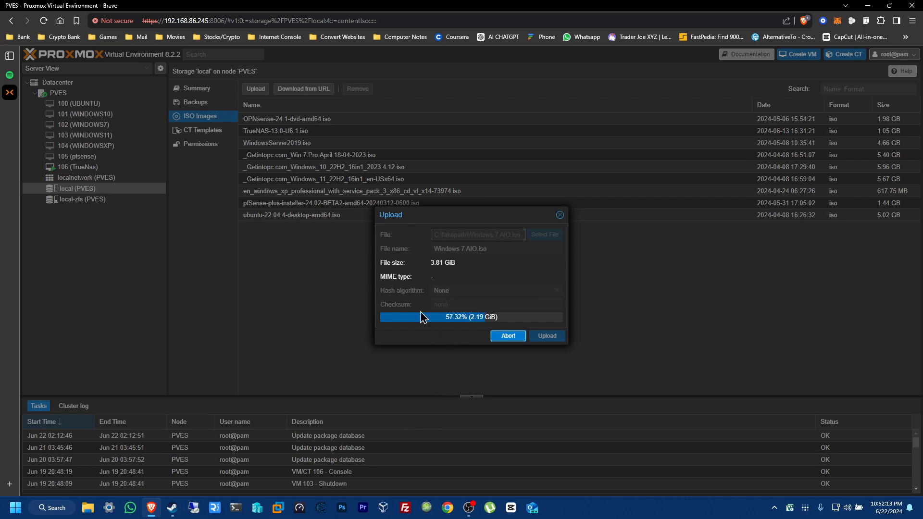
Follow the ISO copy until it finishes, close its task viewer and check the uploaded image in the ISO list
left_click_drag(444, 219, 432, 225)
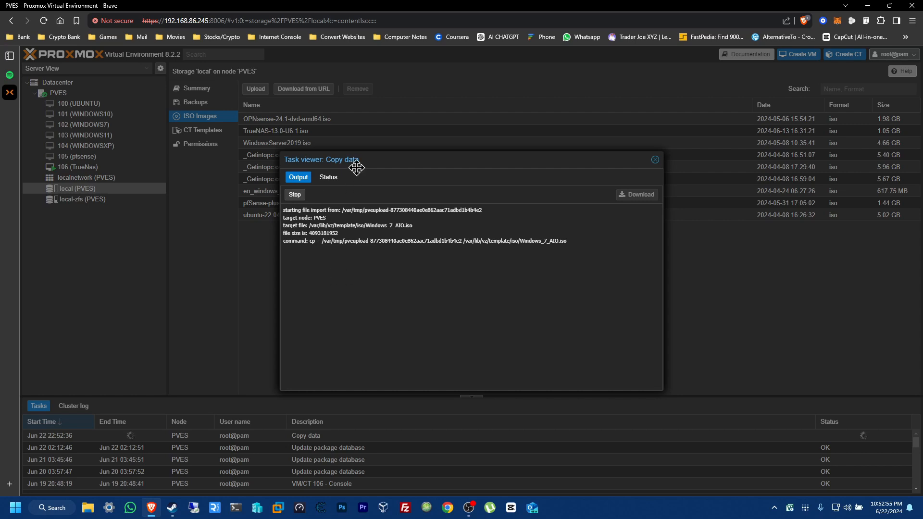
left_click_drag(391, 166, 469, 161)
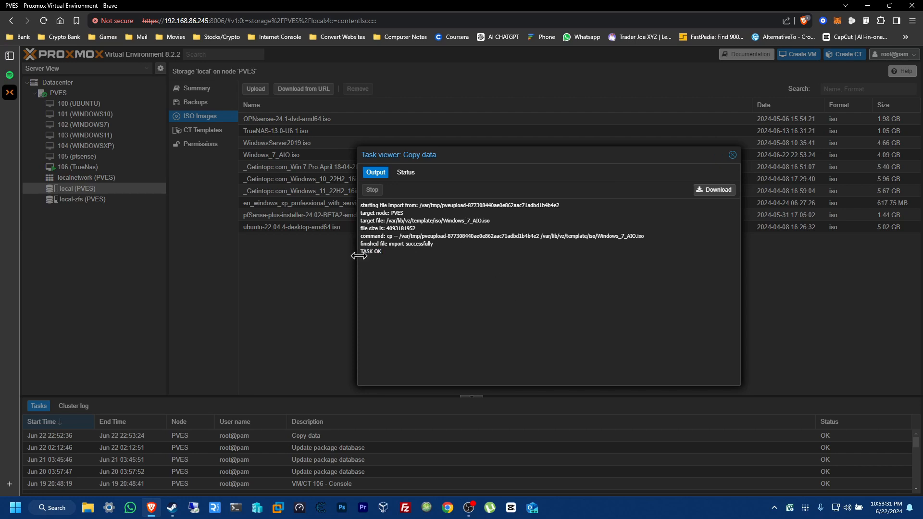
left_click_drag(377, 251, 620, 268)
left_click(732, 155)
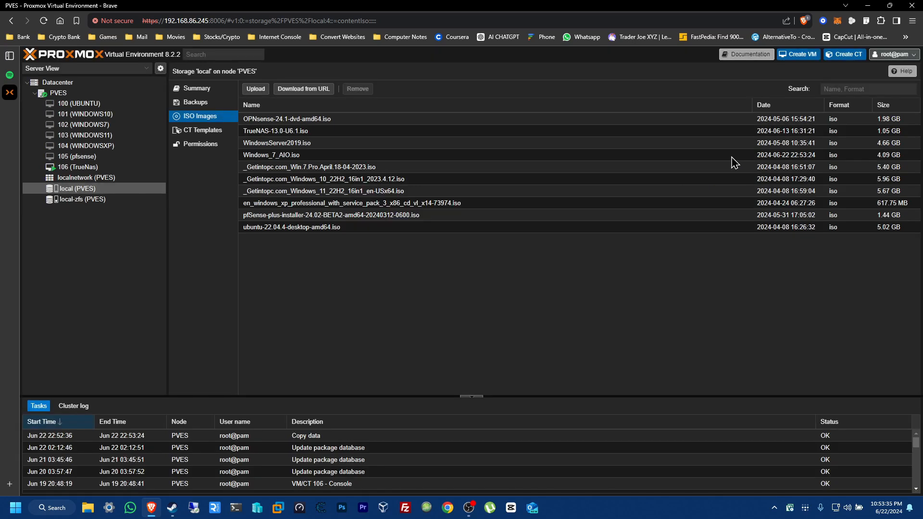
left_click(273, 157)
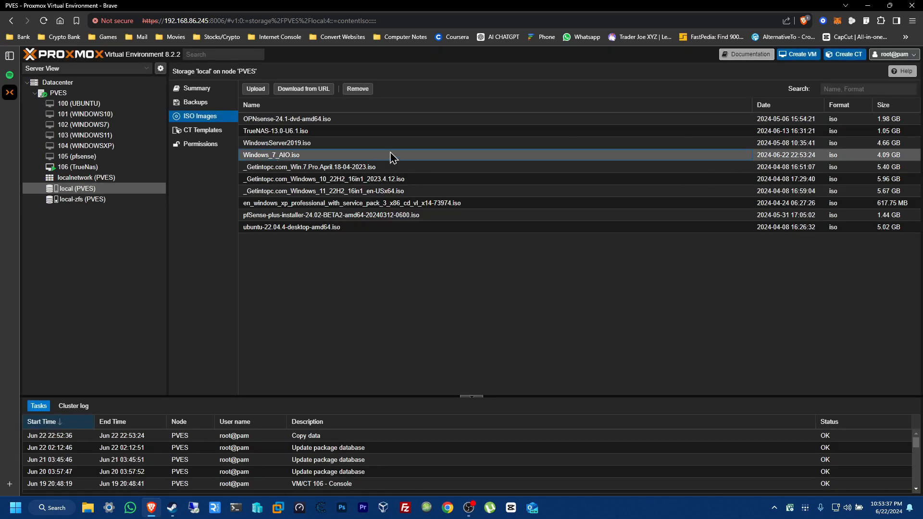
left_click(333, 227)
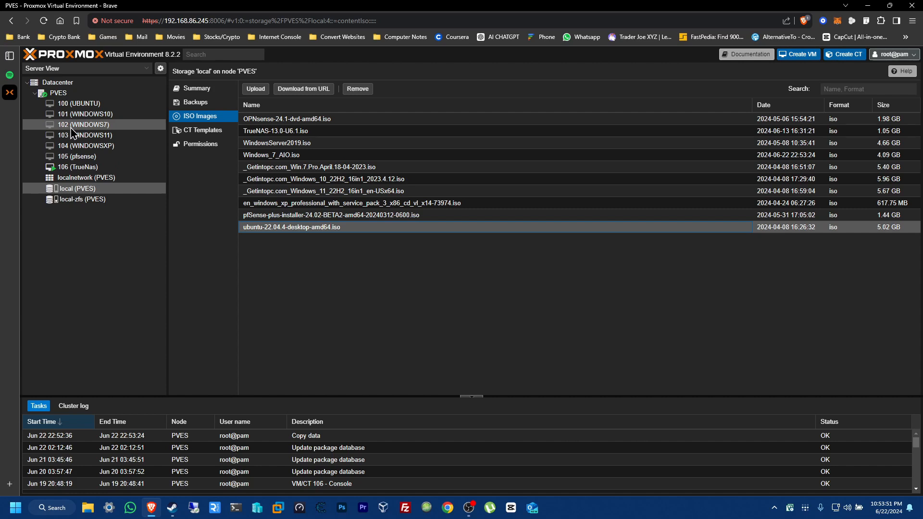
Start creating a new virtual machine on the PVES node and name it WIN7VM
left_click(58, 93)
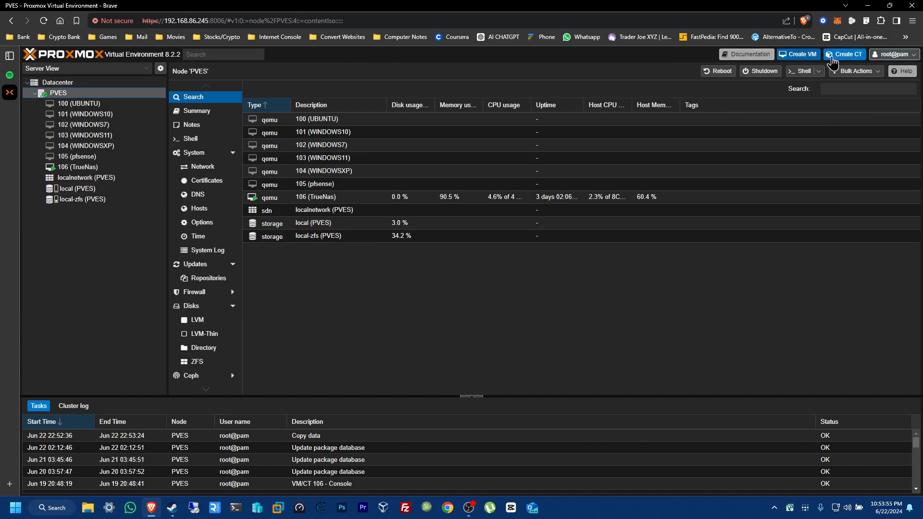
left_click(794, 55)
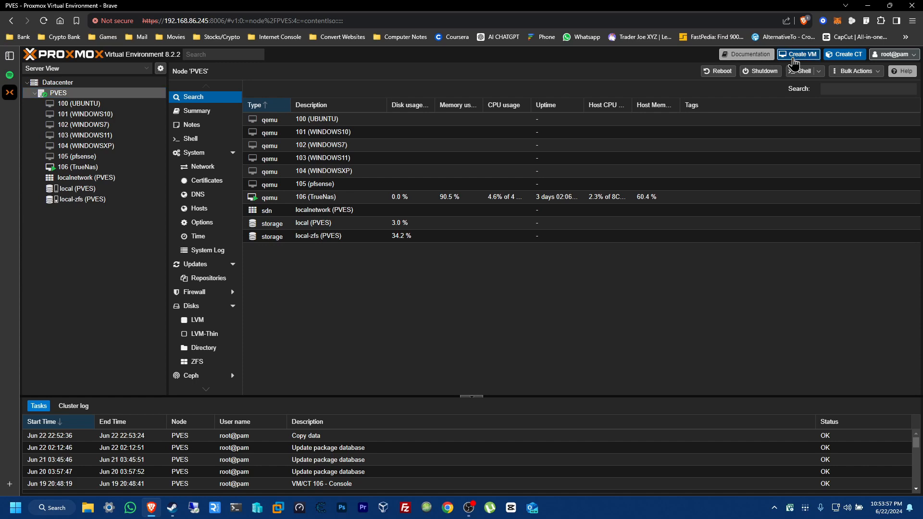
left_click(423, 215)
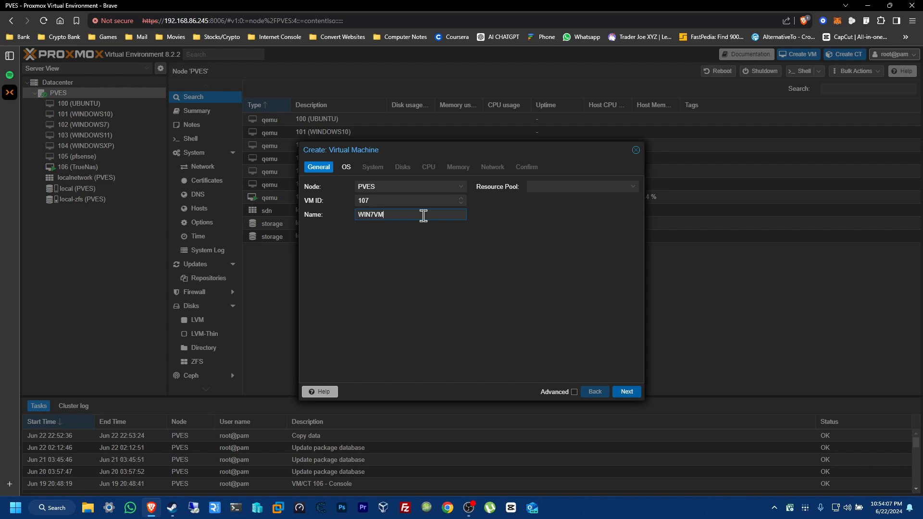
key("Tab")
left_click(628, 393)
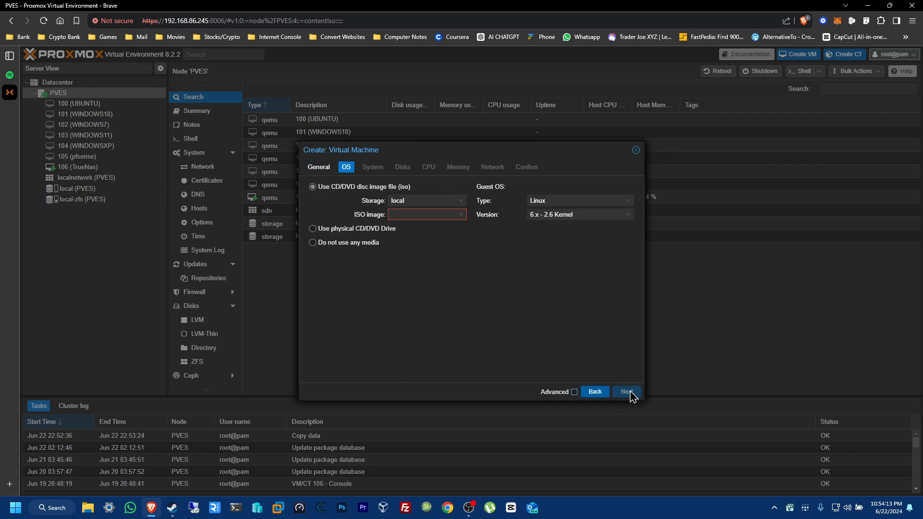
Assign Windows_7_AIO.iso as the installation image and set the guest OS to Microsoft Windows, version 7/2008r2
left_click(462, 216)
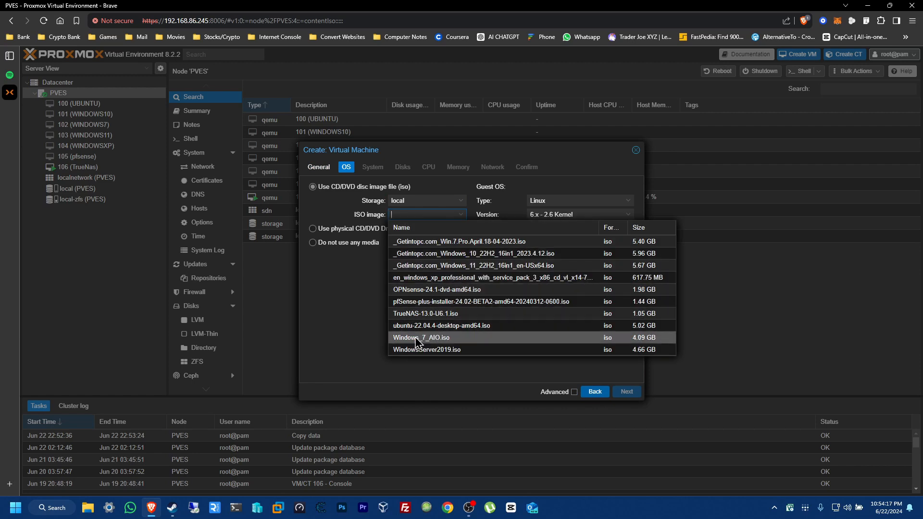
left_click(479, 338)
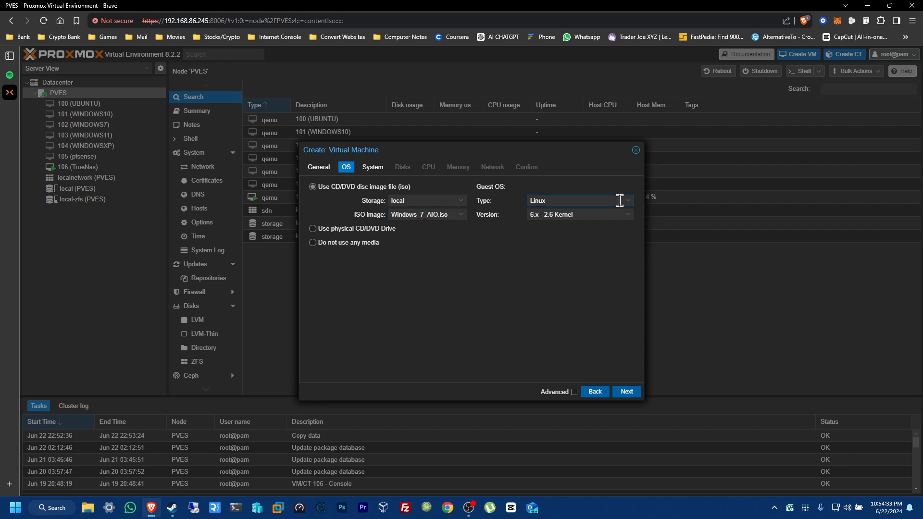
left_click(620, 201)
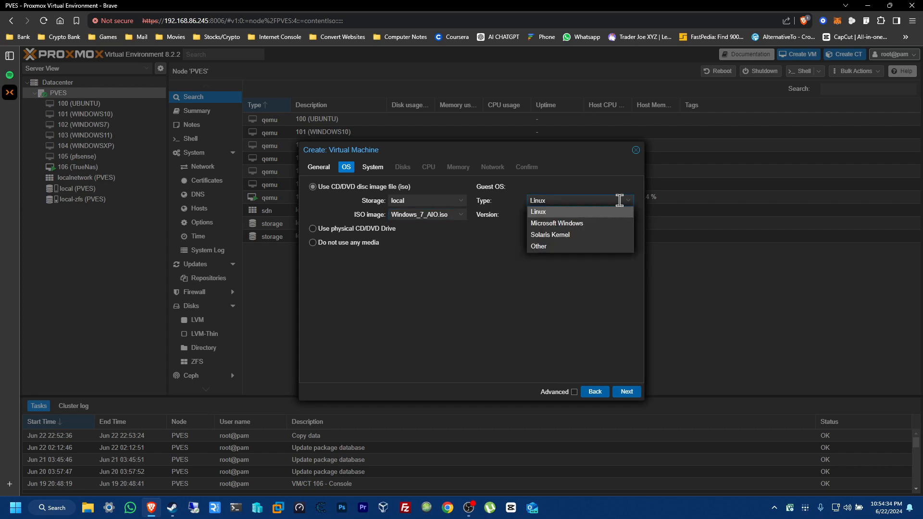
left_click(553, 224)
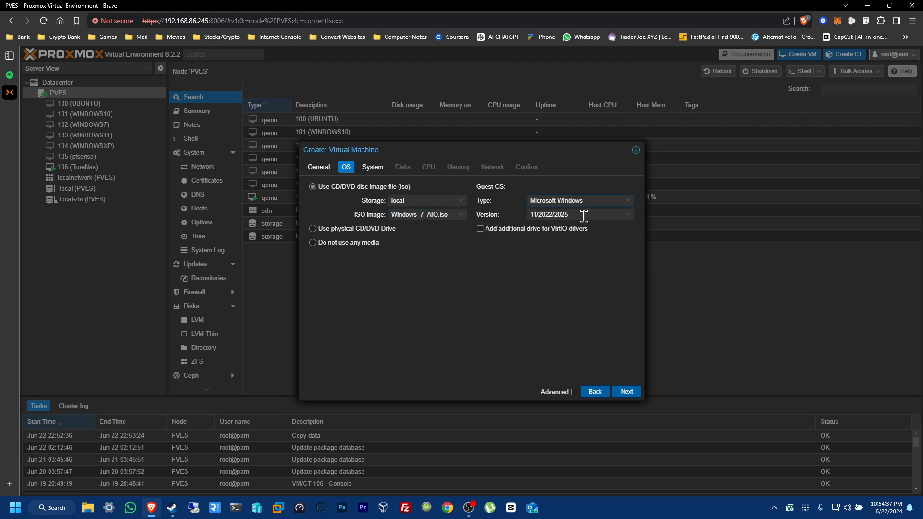
left_click(574, 215)
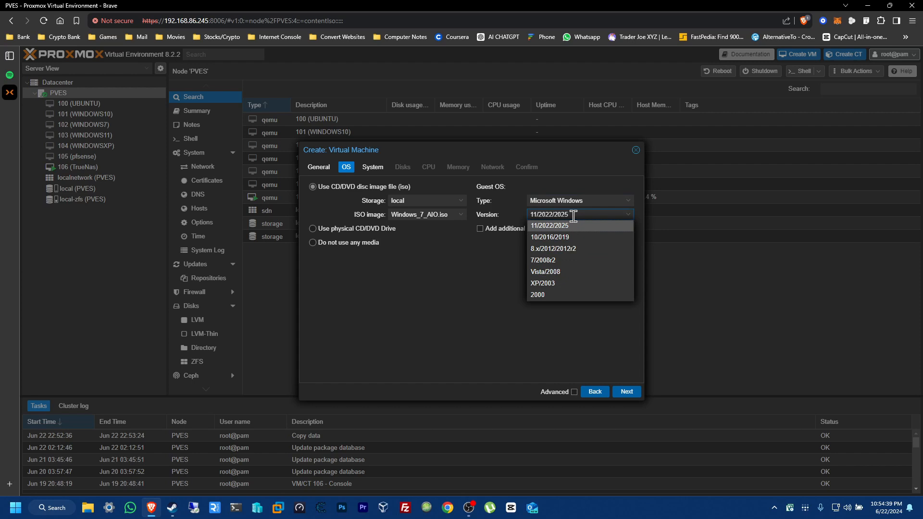
left_click(587, 264)
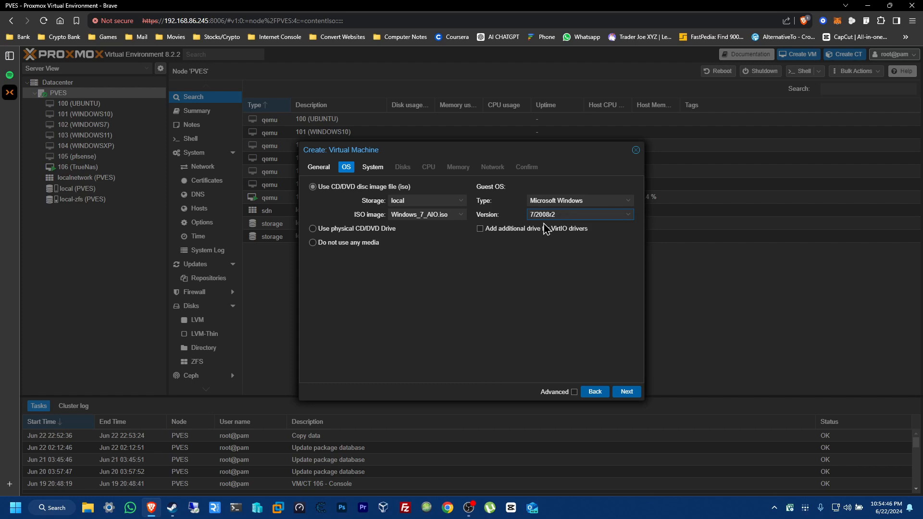
left_click(629, 392)
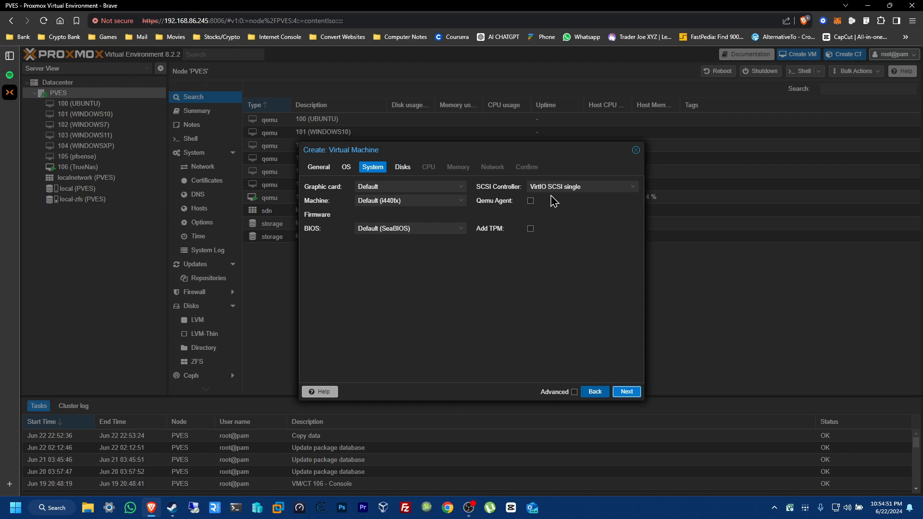
Accept the default system settings and set the virtual machine's disk size to 25 GiB
left_click(628, 392)
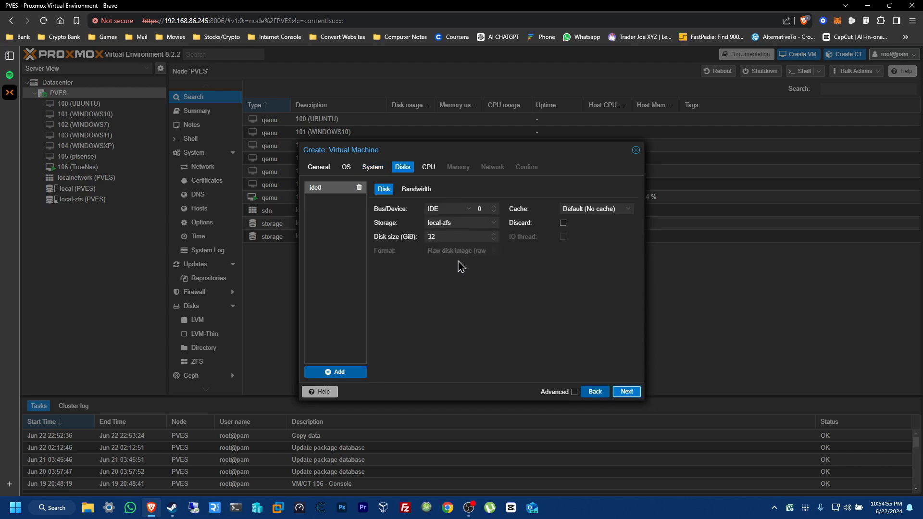
left_click(442, 237)
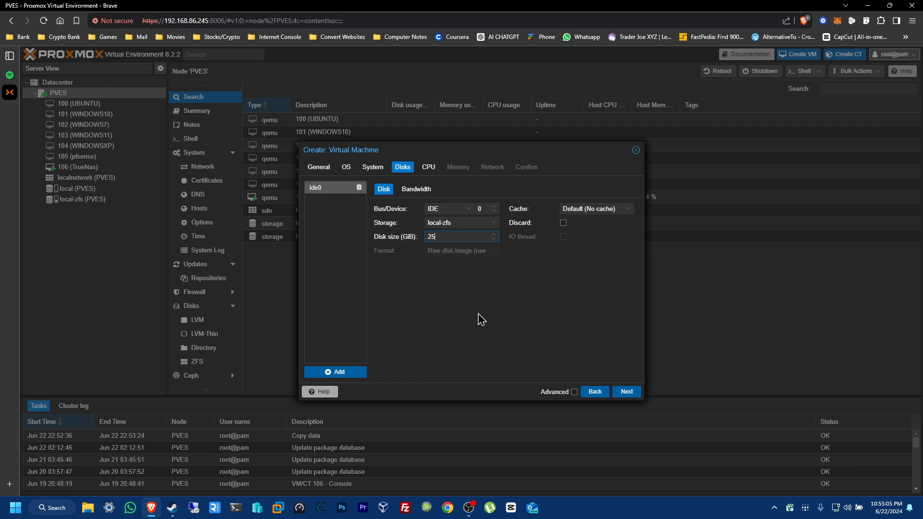
left_click(626, 392)
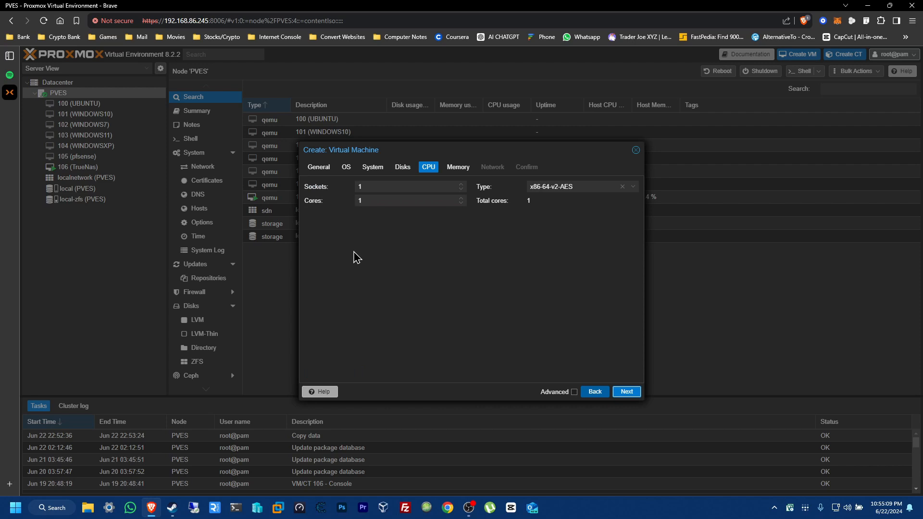
Increase the virtual machine's CPU cores and memory, and create it with the default network settings
left_click(463, 199)
left_click(627, 393)
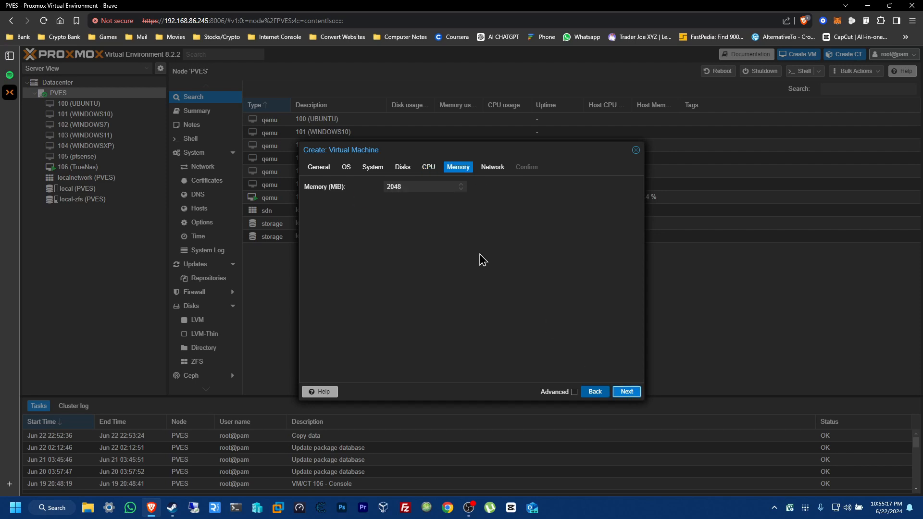
left_click(463, 185)
left_click(628, 392)
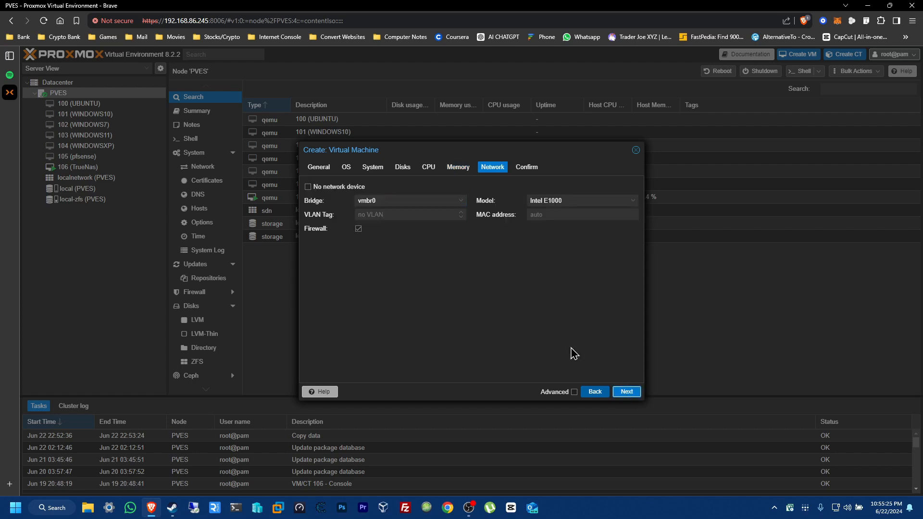
left_click(627, 392)
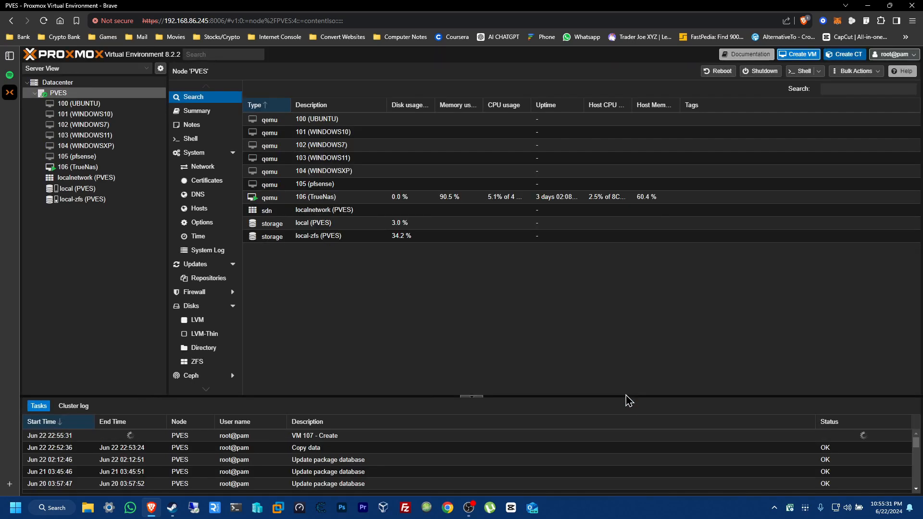
Open the console of virtual machine 107 (WIN7VM) in its own maximized window and start the machine
left_click(91, 179)
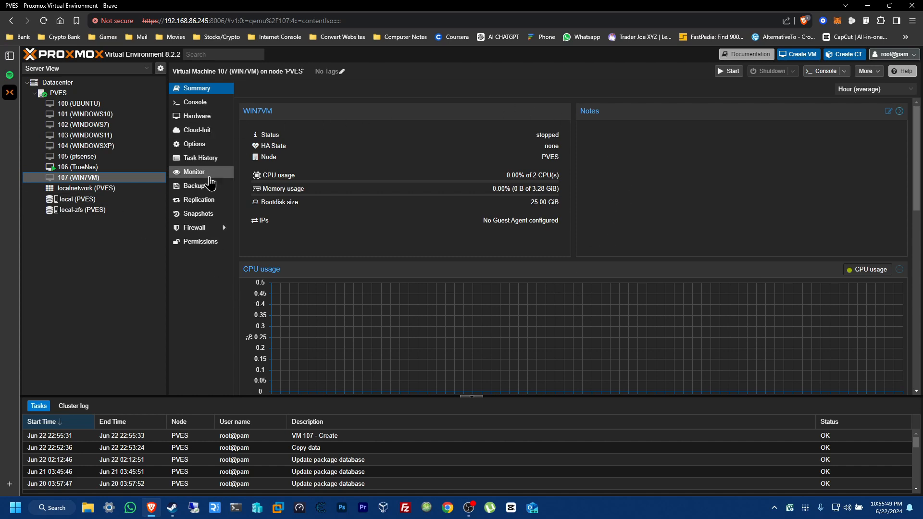
left_click(207, 103)
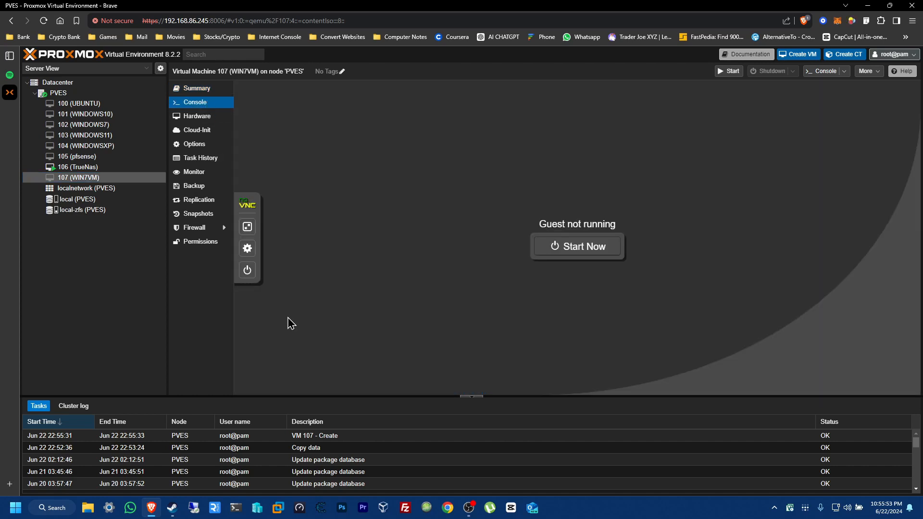
left_click(601, 256)
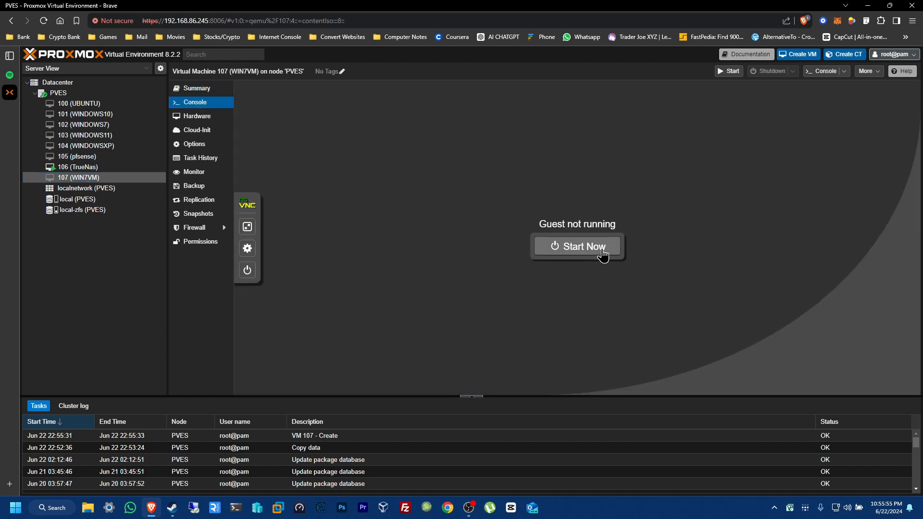
left_click(827, 72)
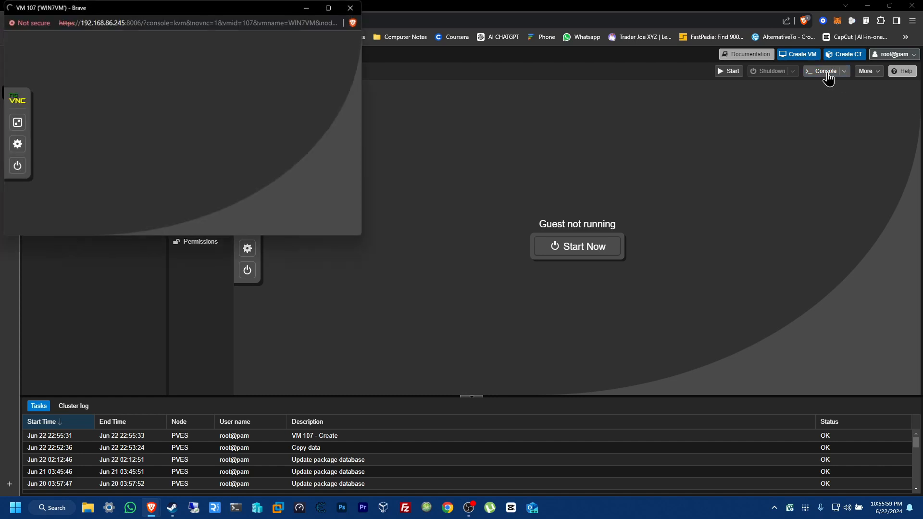
double_click(325, 10)
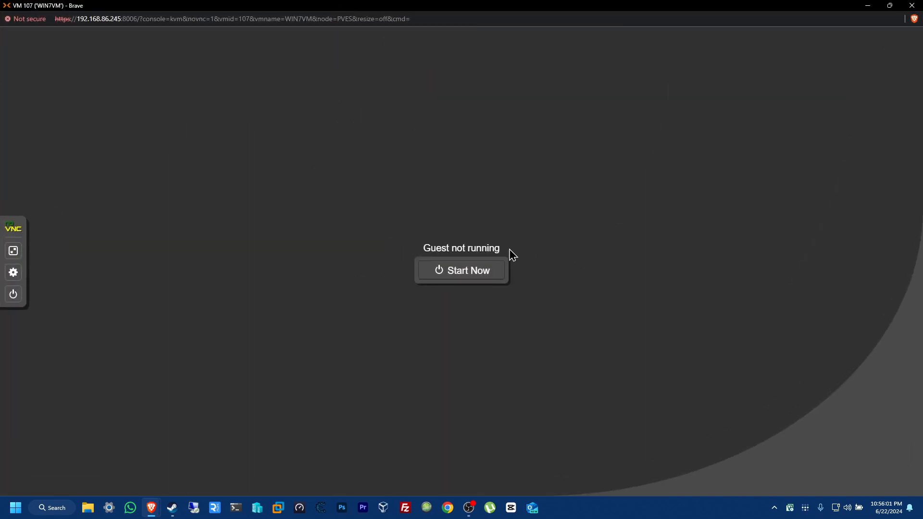
left_click(483, 272)
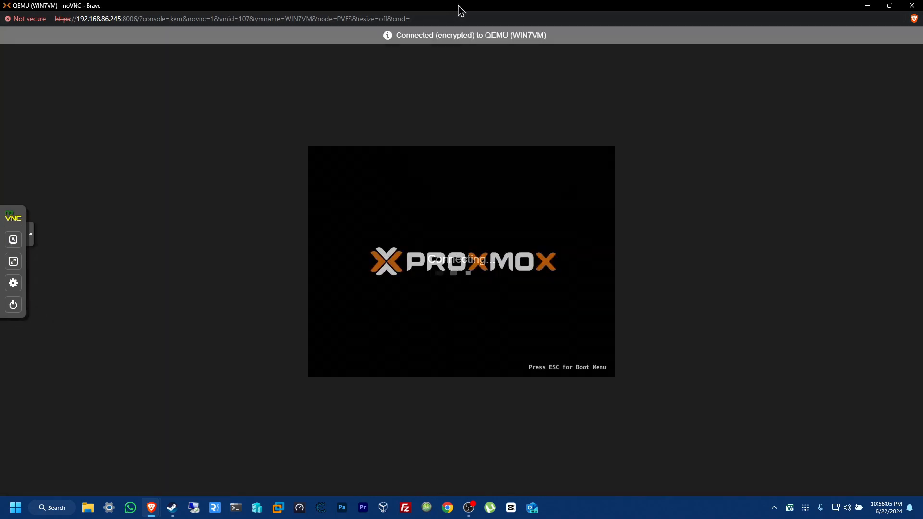
left_click_drag(459, 6, 372, 152)
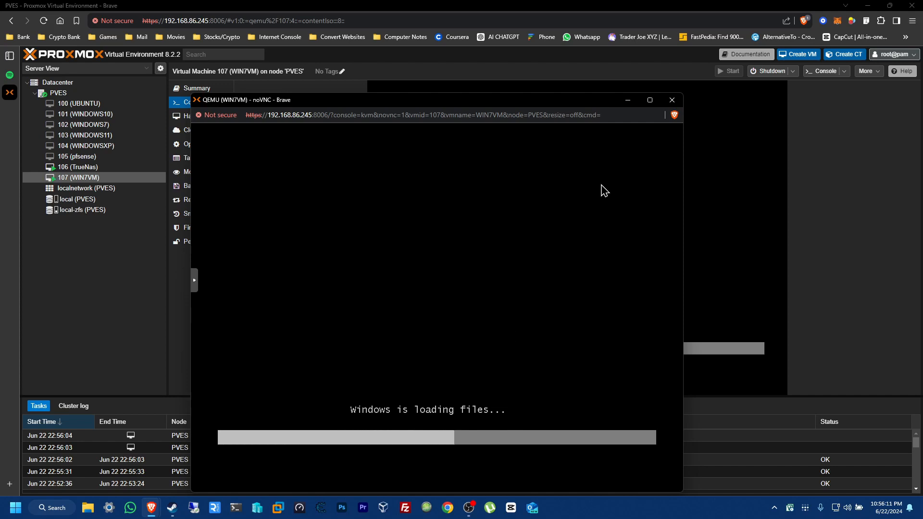
left_click(650, 100)
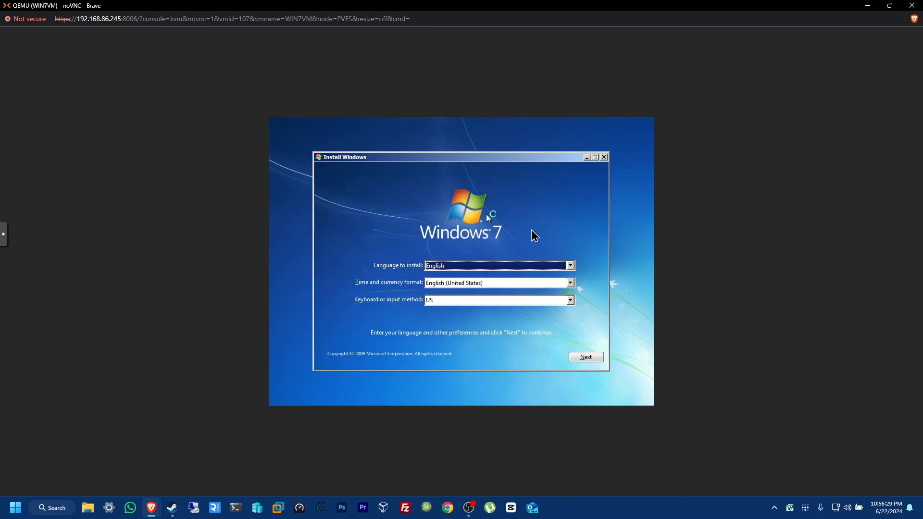
Start the Windows installation with the default English language settings and select the x86 edition of Windows 7 Home Basic
left_click(586, 357)
left_click(455, 258)
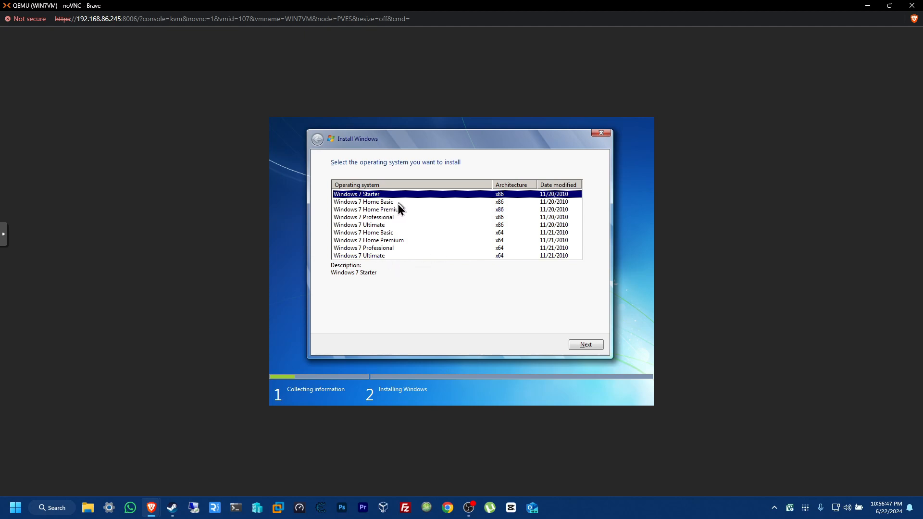
left_click(379, 202)
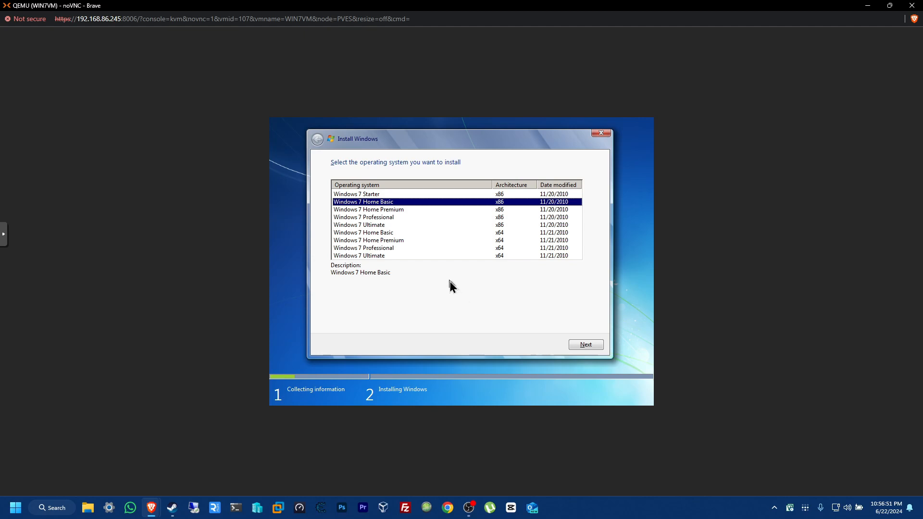
left_click(593, 346)
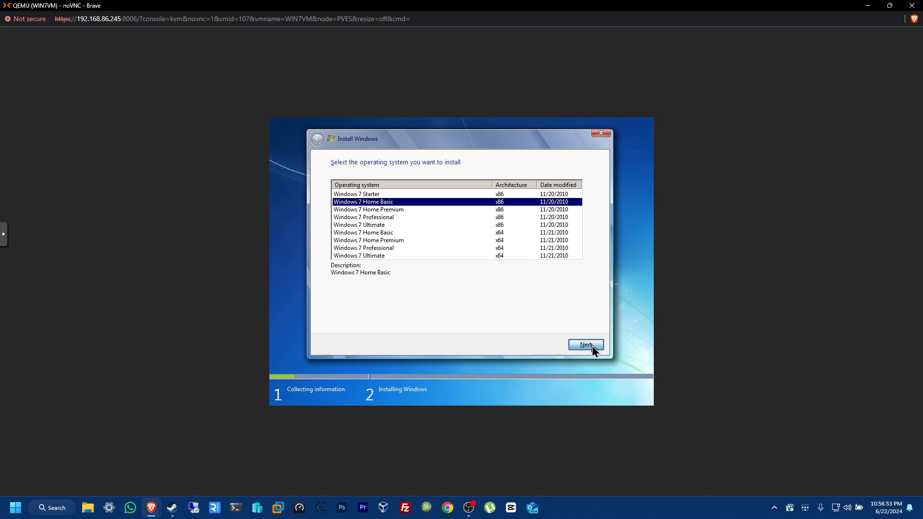
Accept the license terms, run a Custom (advanced) installation on the unallocated space of Disk 0, and restart when the installer asks
left_click(380, 321)
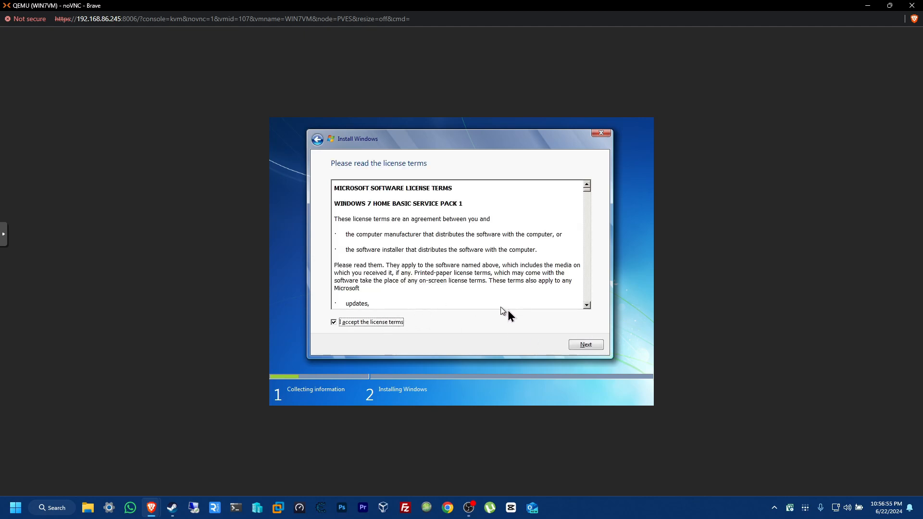
left_click(591, 345)
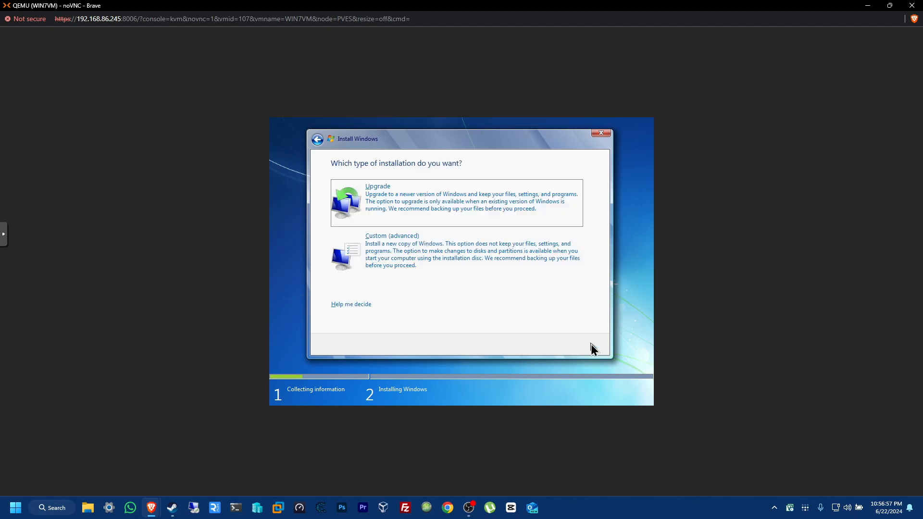
left_click(467, 255)
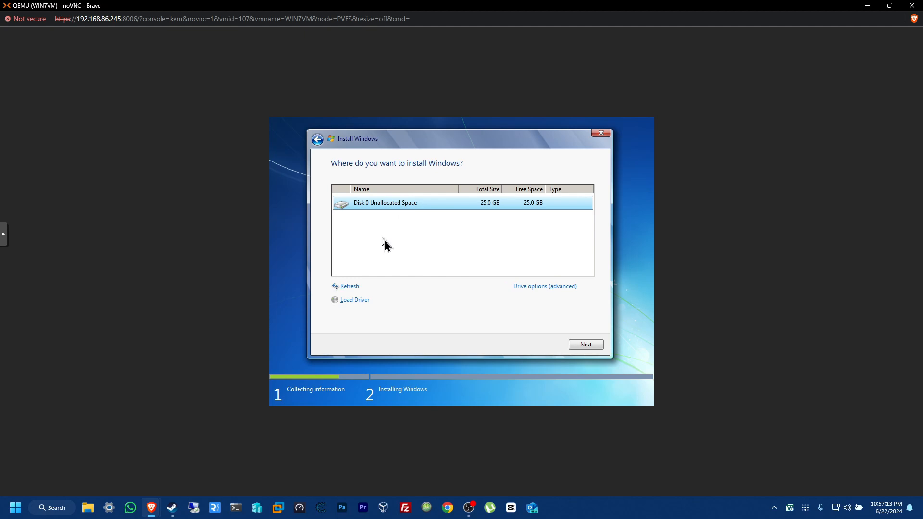
left_click(583, 346)
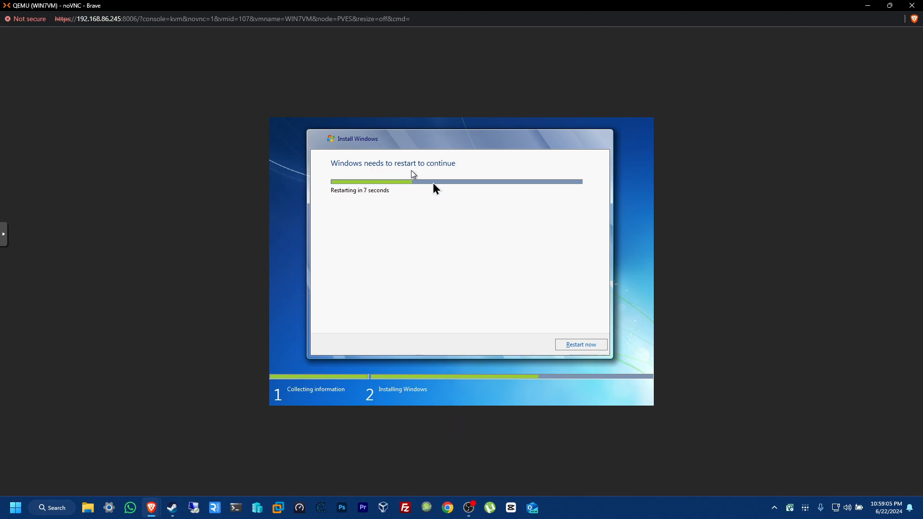
left_click(590, 346)
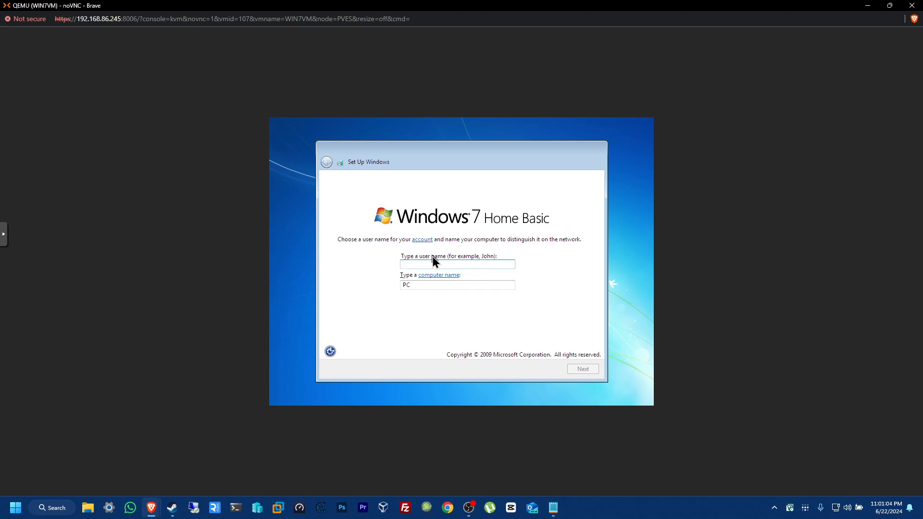
Enter the account's user name and set the computer name to WIN7VM00
type("jeffrey")
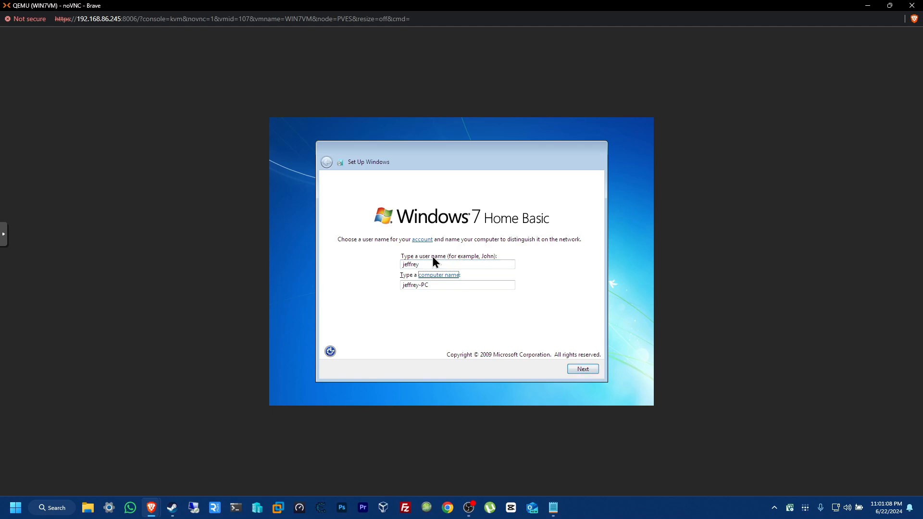
key("Tab")
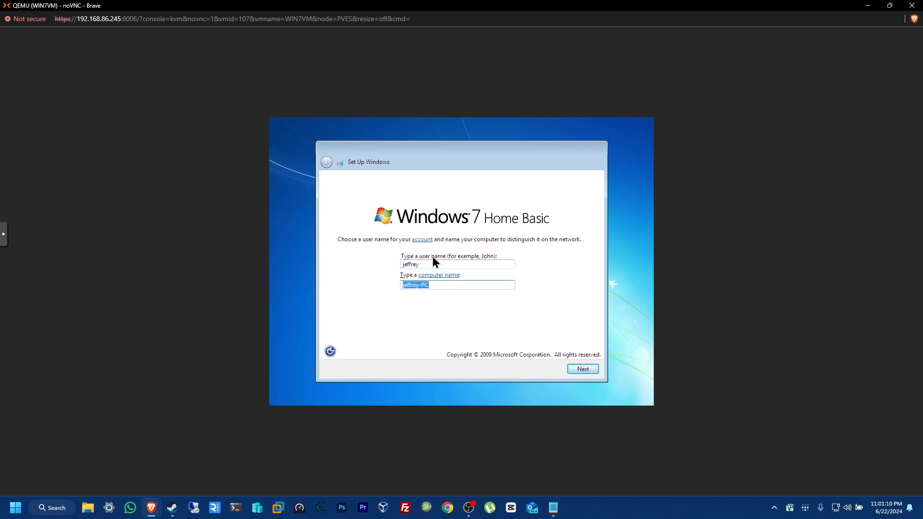
type("WIN7VM00")
left_click(593, 371)
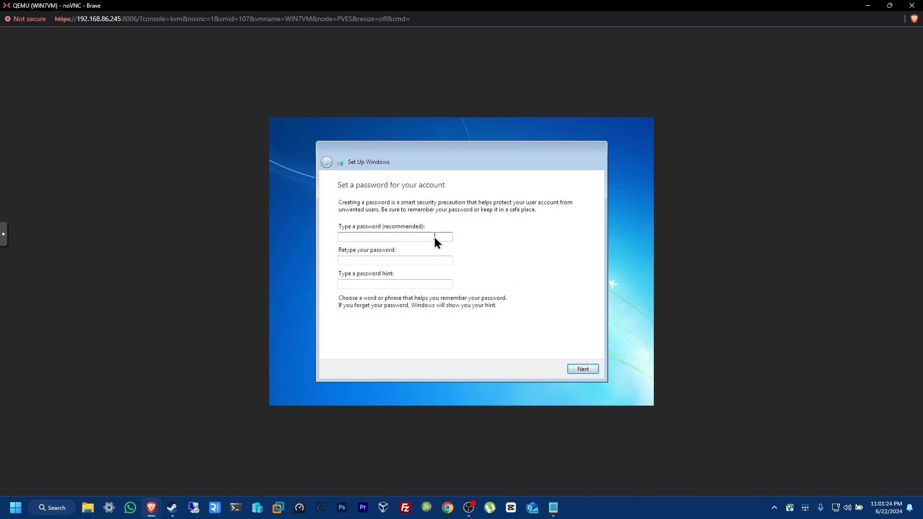
Enter the account password in both the password and retype fields, and set the password hint to lol
key("Tab")
type("******")
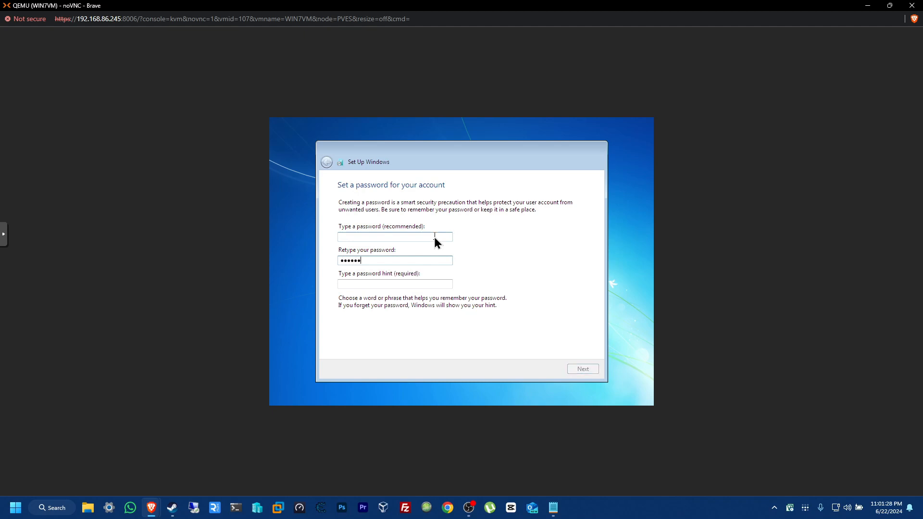
type("*")
left_click(415, 238)
type("*******")
key("Tab")
type("*******")
left_click(436, 284)
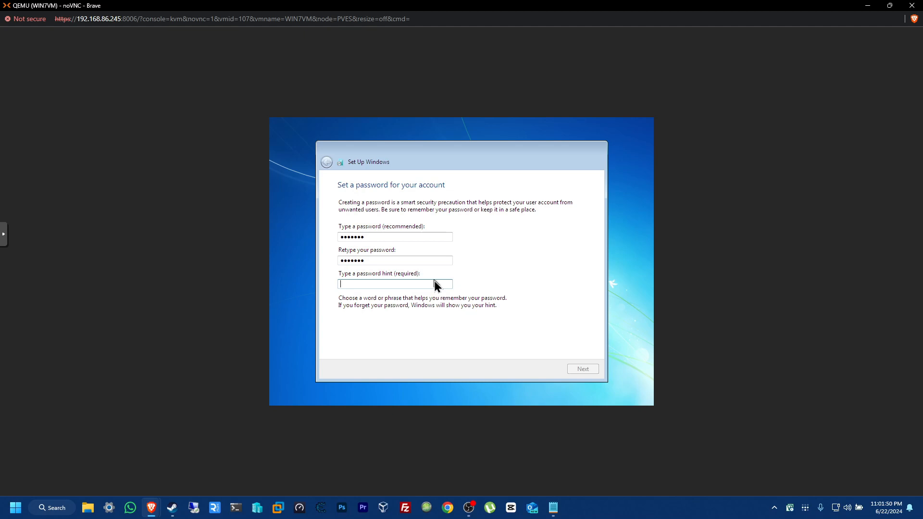
type("lol")
left_click(590, 369)
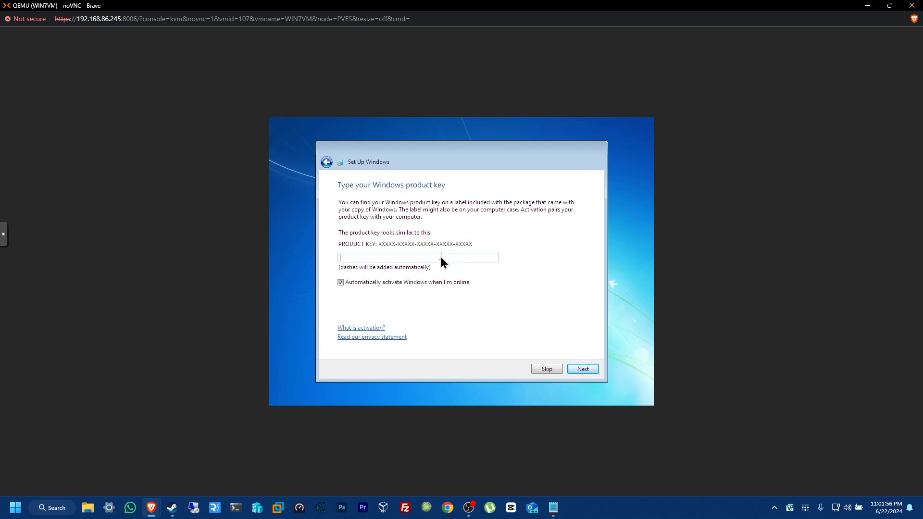
Finish Windows setup by skipping the product key, choosing Ask me later for updates, keeping the default time settings, and selecting Home network
left_click(546, 371)
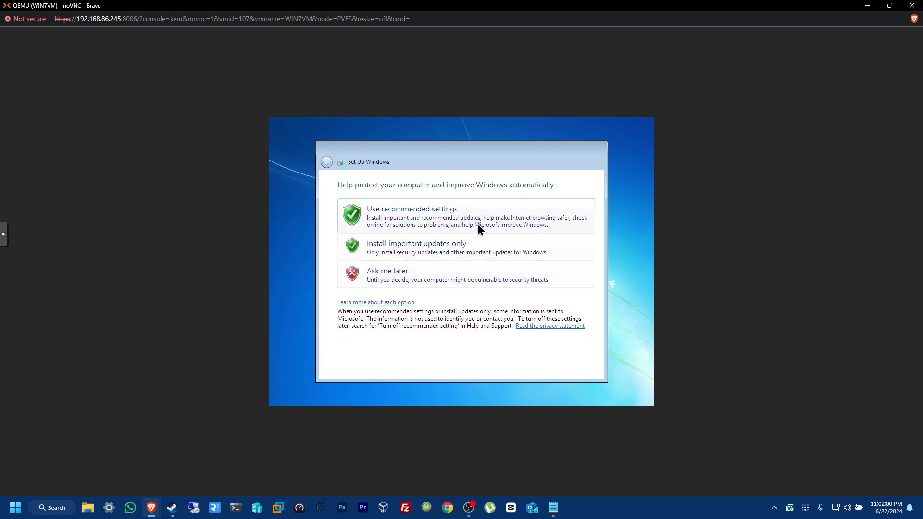
left_click(458, 276)
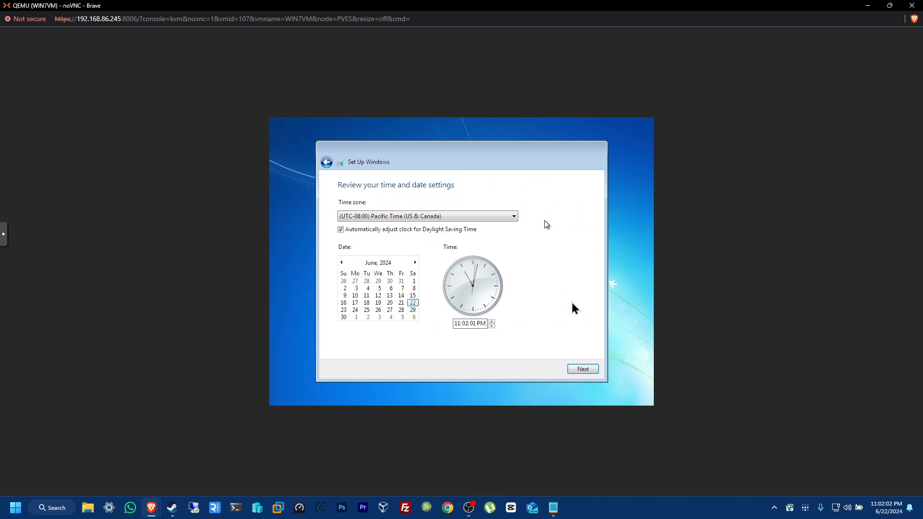
left_click(586, 369)
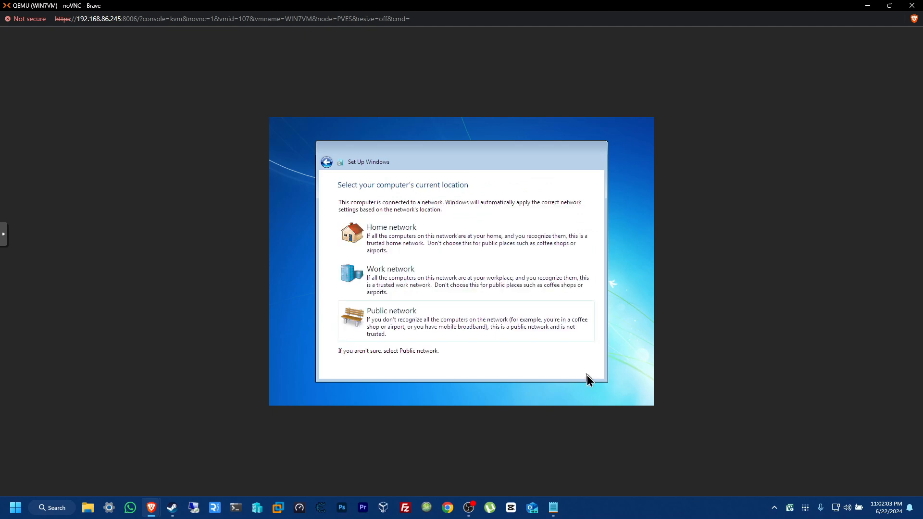
left_click(452, 233)
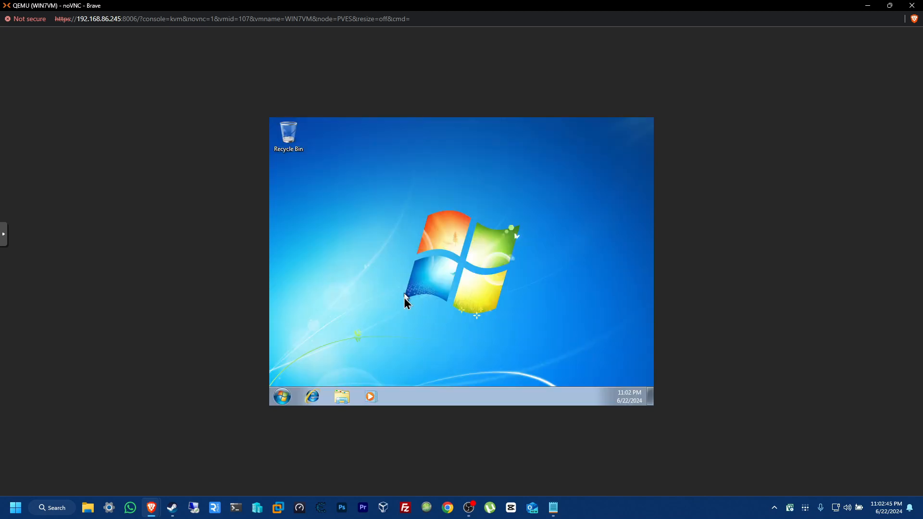
left_click_drag(557, 186, 368, 341)
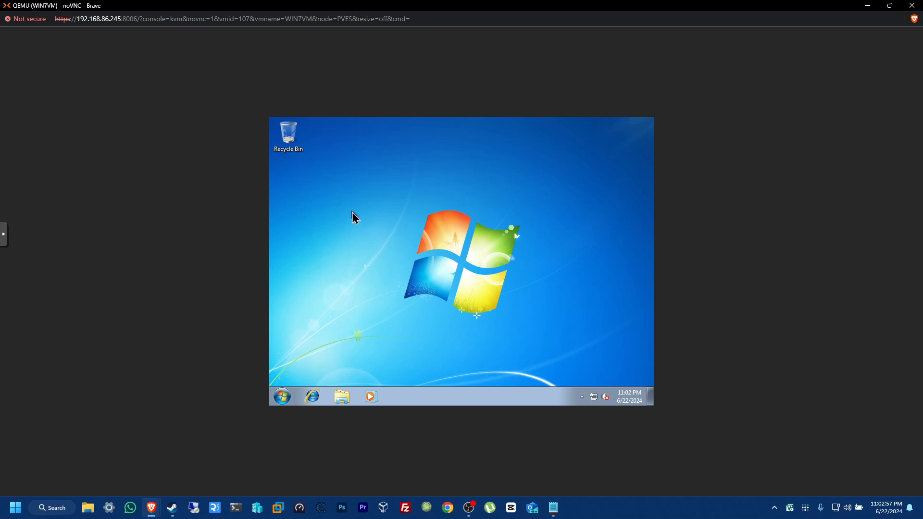
left_click_drag(369, 185, 551, 339)
left_click_drag(592, 173, 372, 327)
Check the virtual machine's network configuration by running ipconfig in a Windows 7 command prompt, and close the prompt
left_click(285, 397)
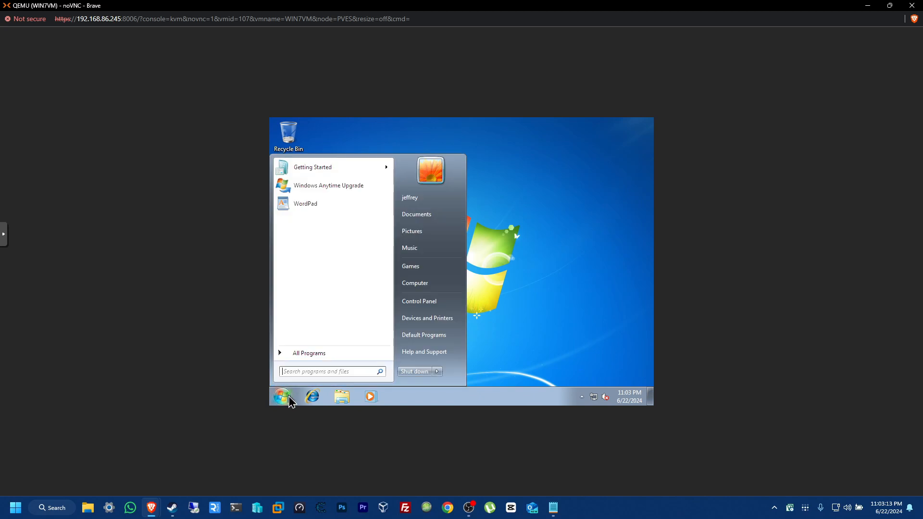
left_click(334, 374)
type("cmd")
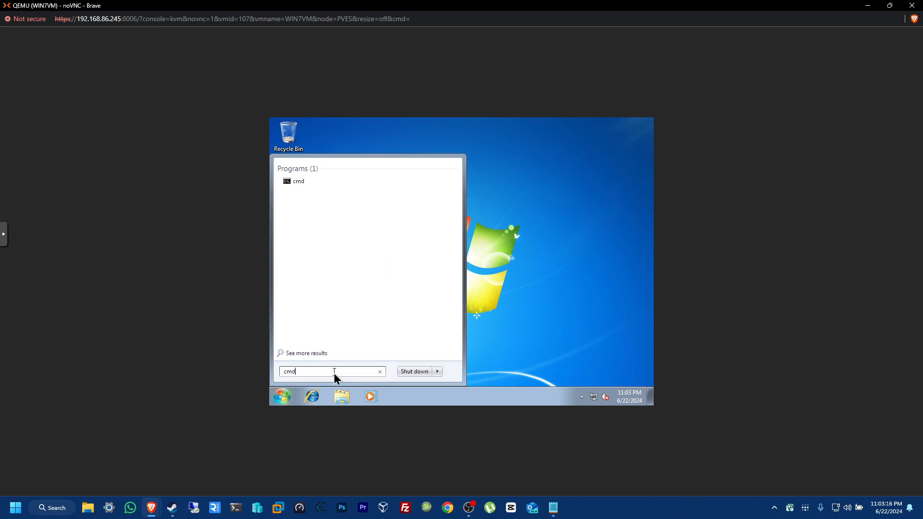
left_click(384, 188)
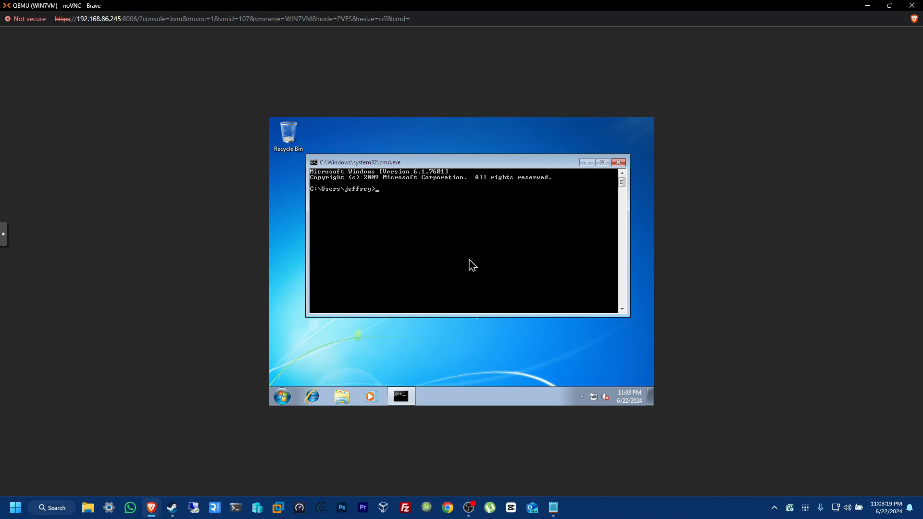
type("ipconfig")
key("Return")
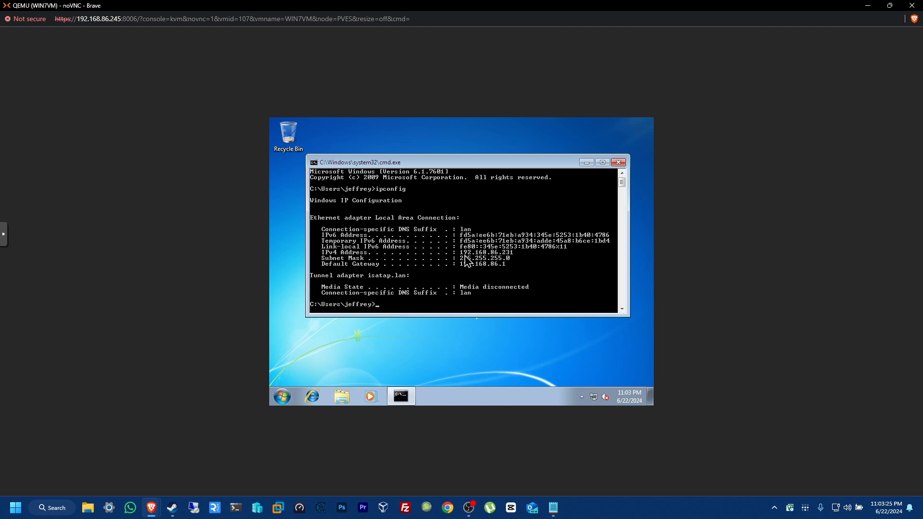
left_click(620, 162)
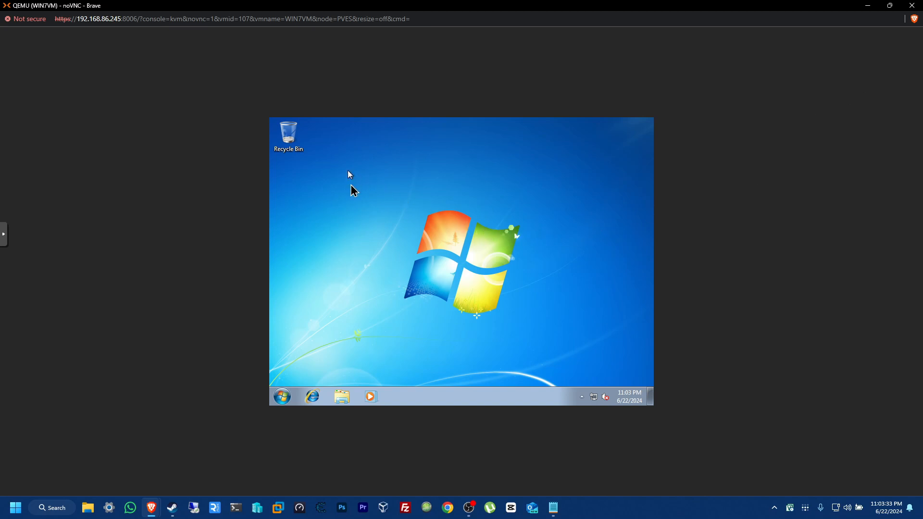
left_click_drag(348, 171, 558, 358)
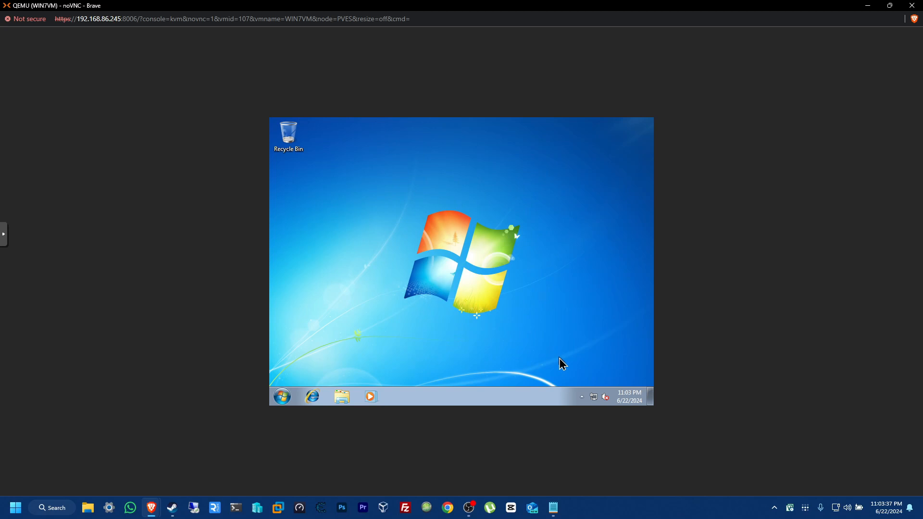